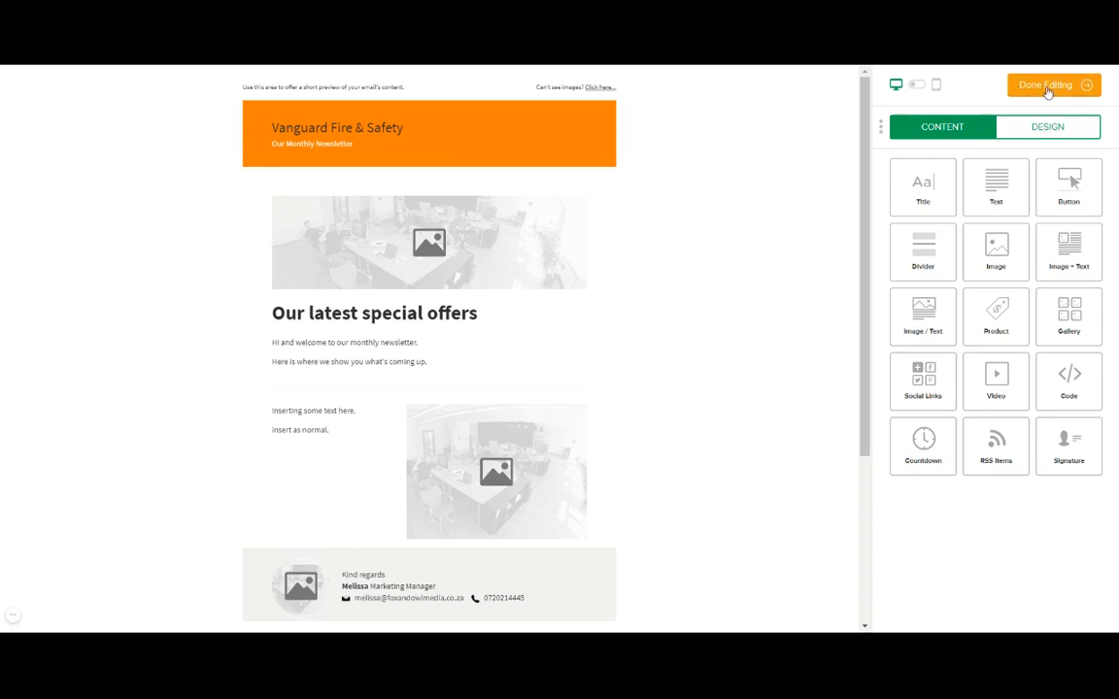
# Finish editing the Vanguard Fire & Safety newsletter content with Done Editing.
pyautogui.click(1047, 87)
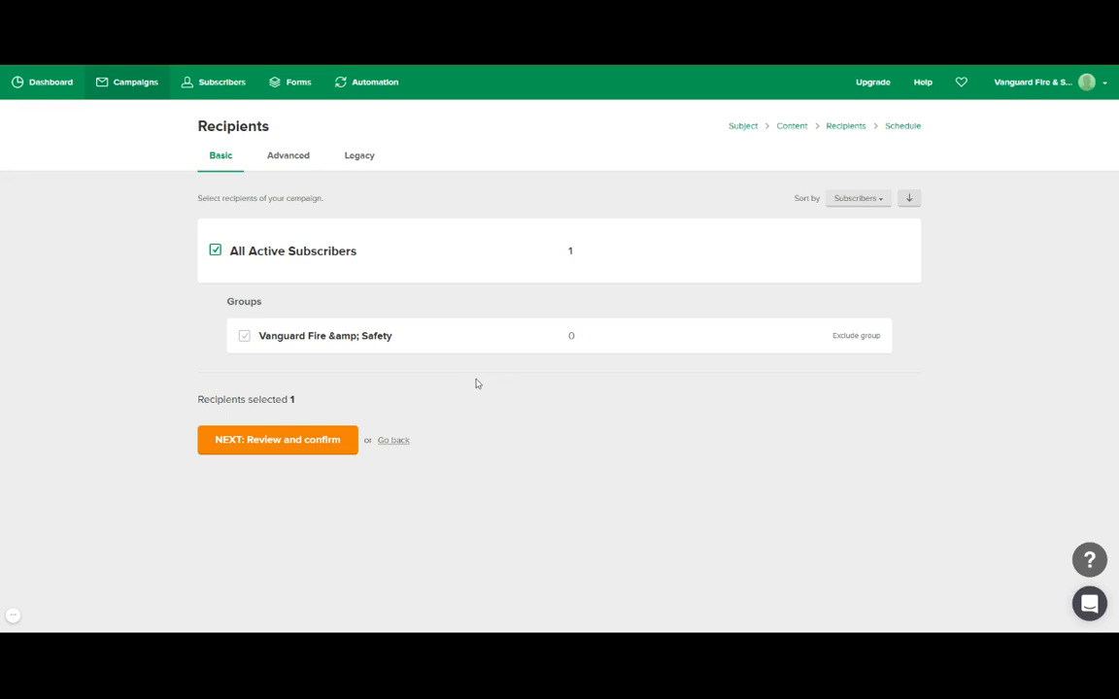
# Keep All Active Subscribers (1 recipient) and continue to Review and confirm.
pyautogui.click(295, 446)
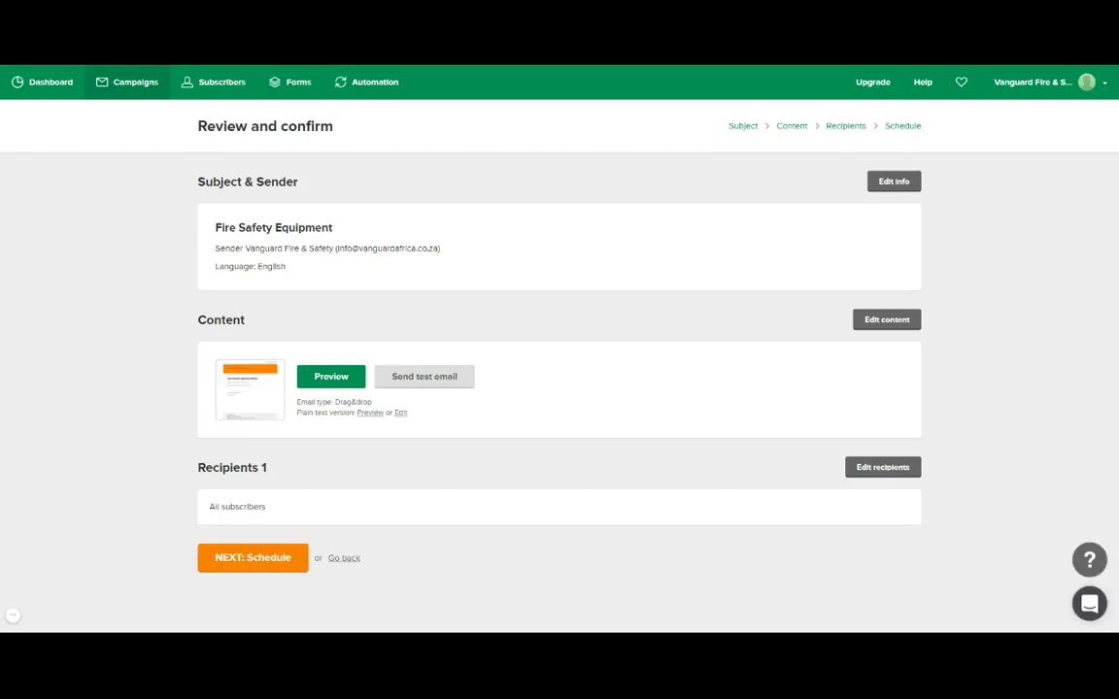
# Preview the Fire Safety Equipment newsletter in desktop and mobile layouts.
pyautogui.click(347, 381)
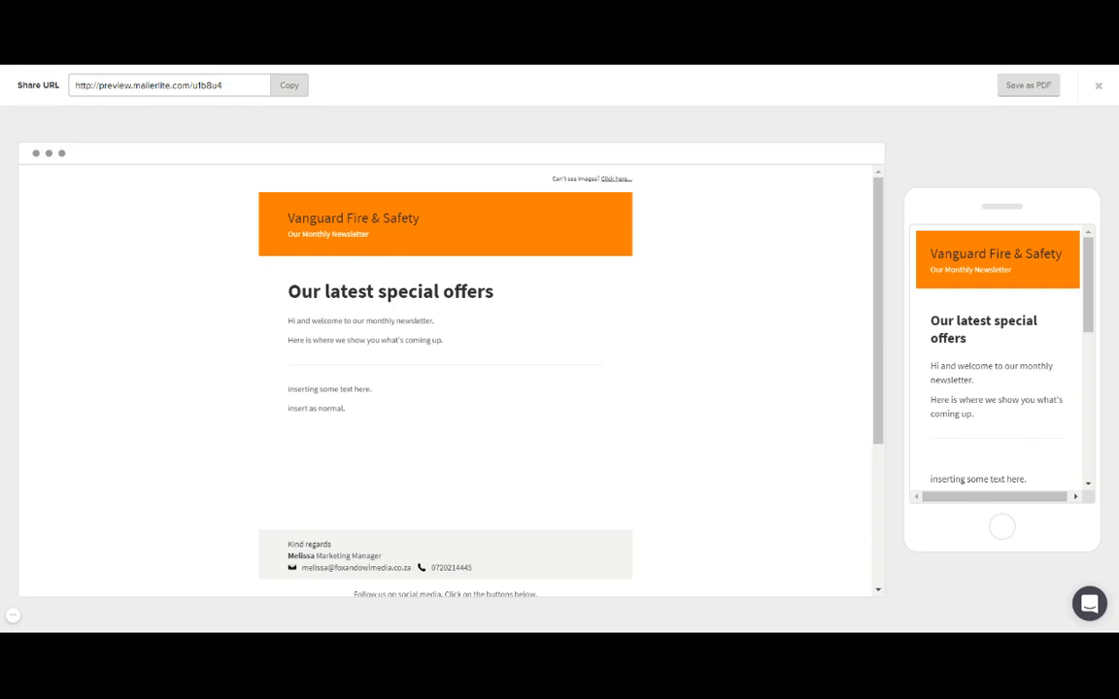
pyautogui.scroll(-1, 744, 270)
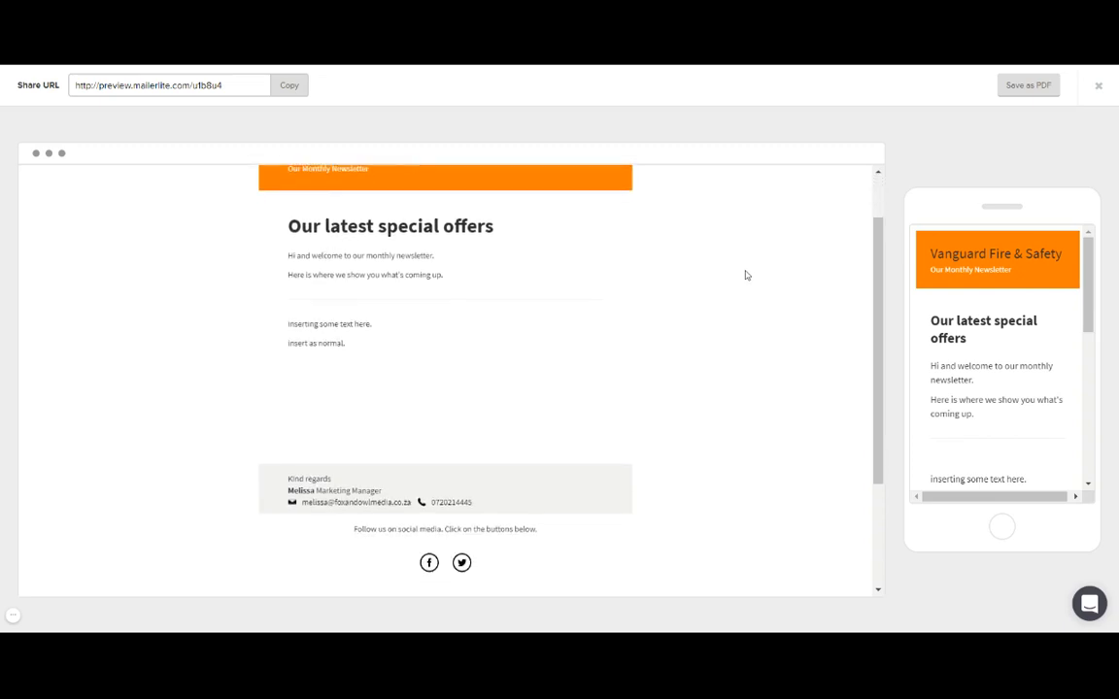
pyautogui.scroll(-3, 744, 275)
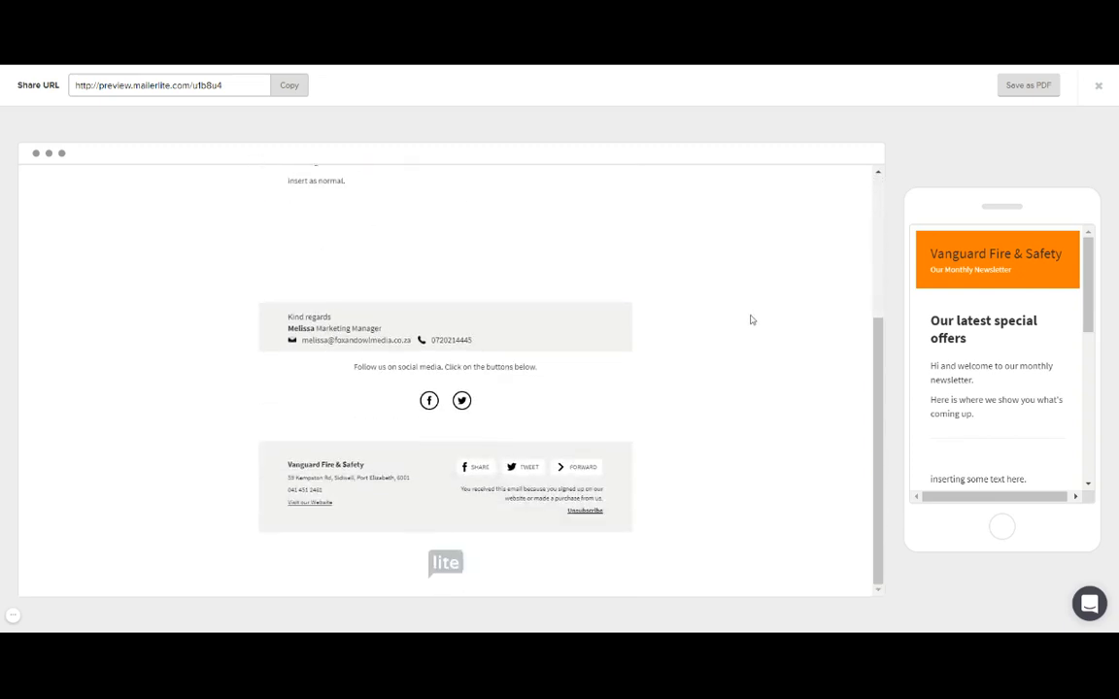
pyautogui.scroll(4, 750, 319)
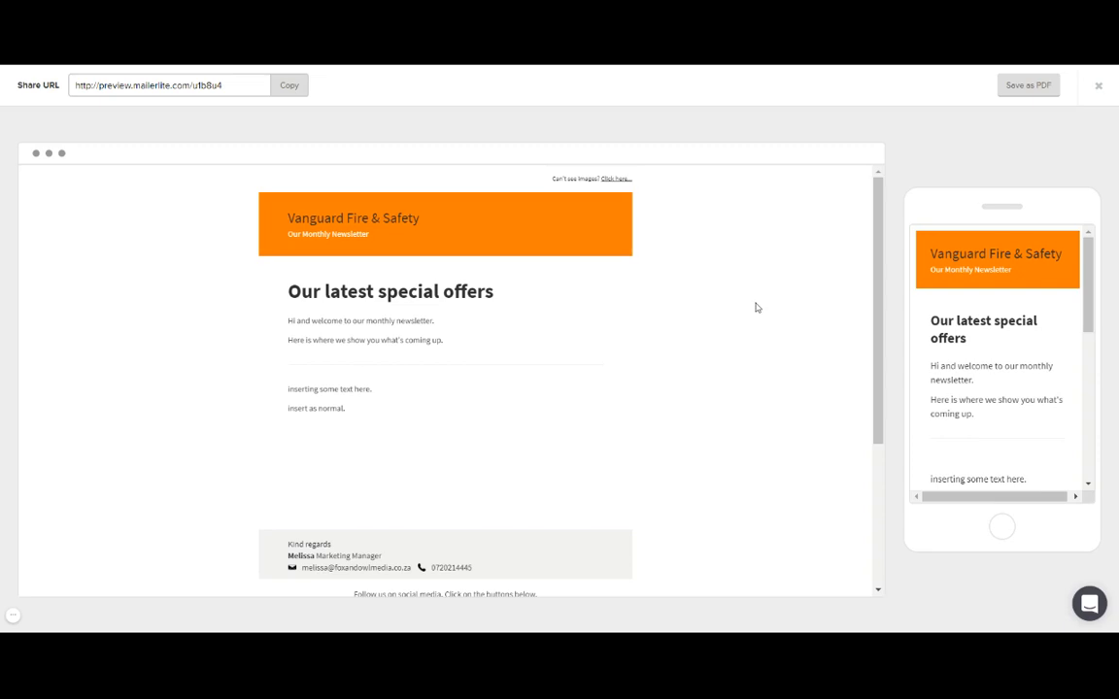
pyautogui.scroll(-3, 757, 321)
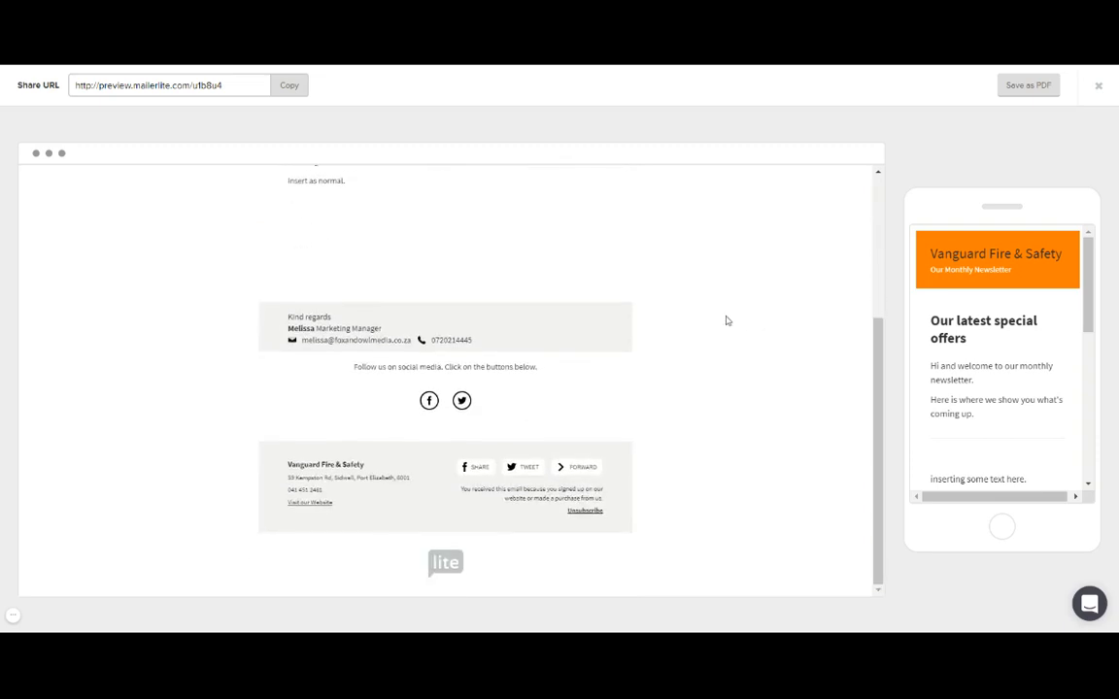
pyautogui.scroll(-1, 1001, 335)
pyautogui.scroll(-5, 1008, 331)
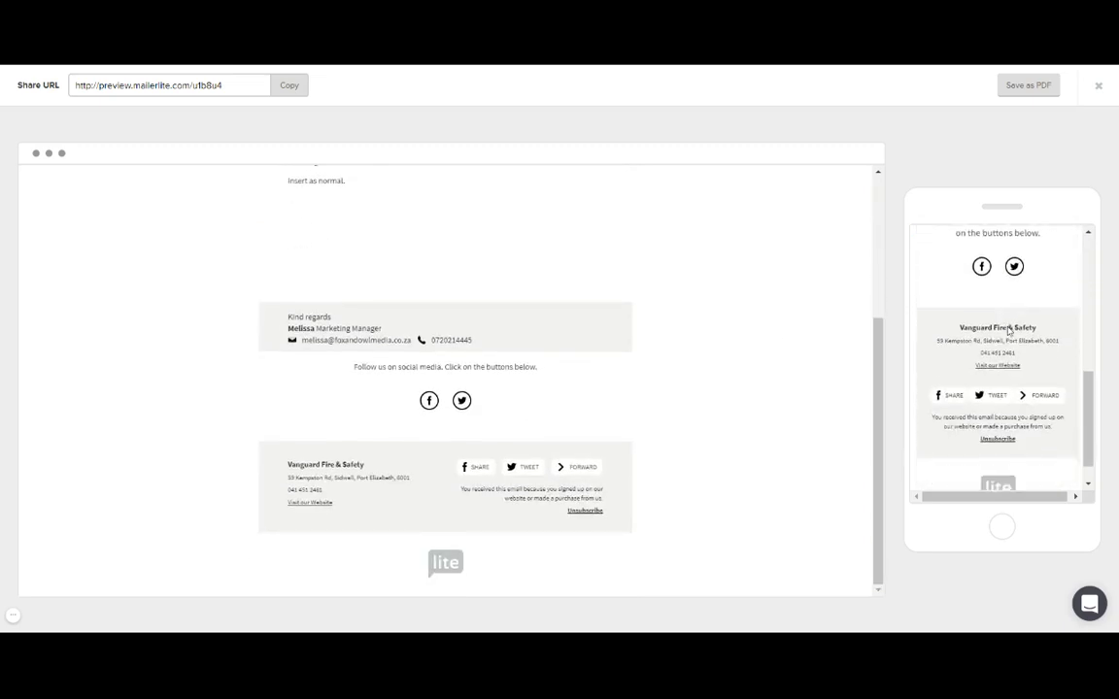
pyautogui.scroll(6, 1059, 393)
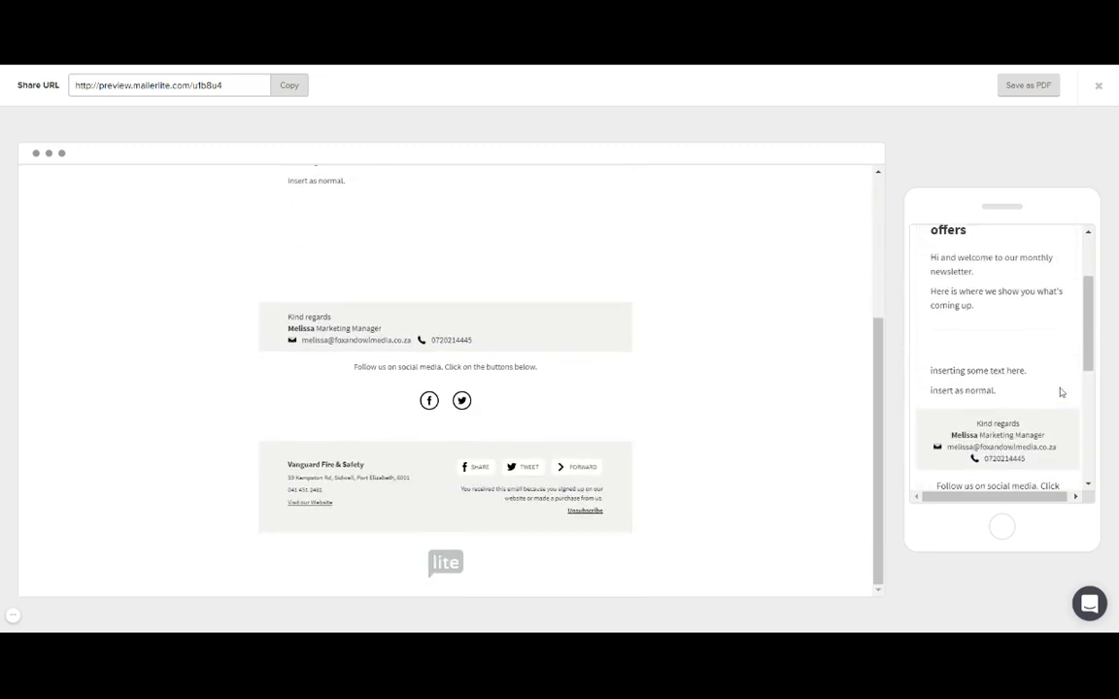
pyautogui.scroll(4, 687, 306)
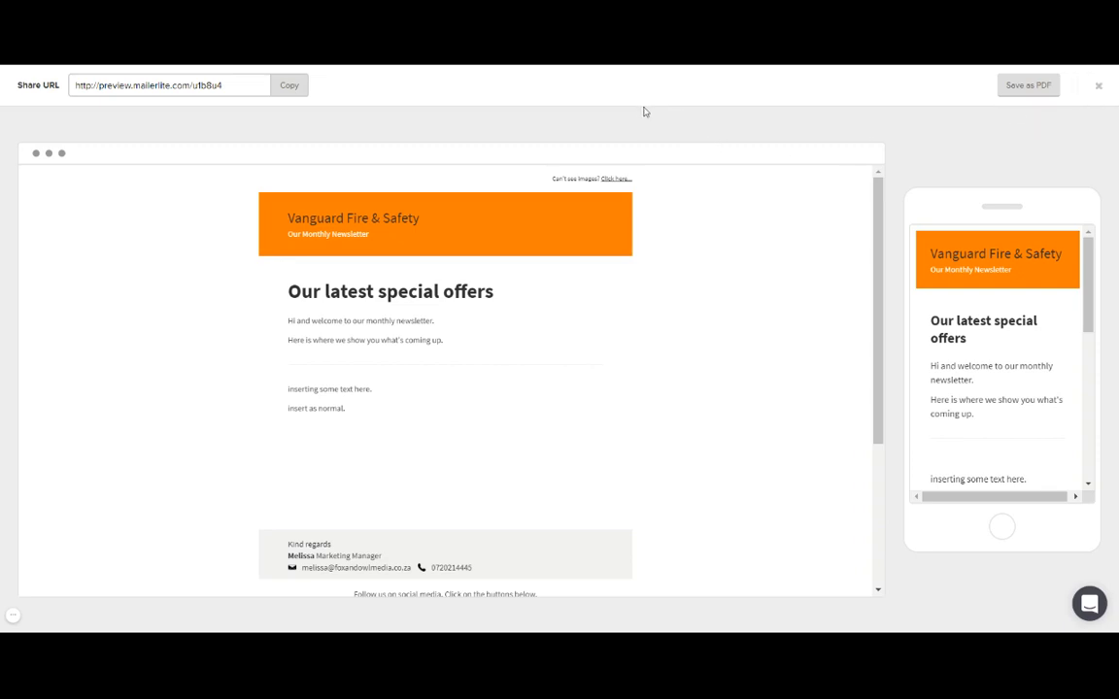
# Select the preview's Share URL, then close the preview overlay.
pyautogui.moveTo(224, 86); pyautogui.dragTo(72, 85)
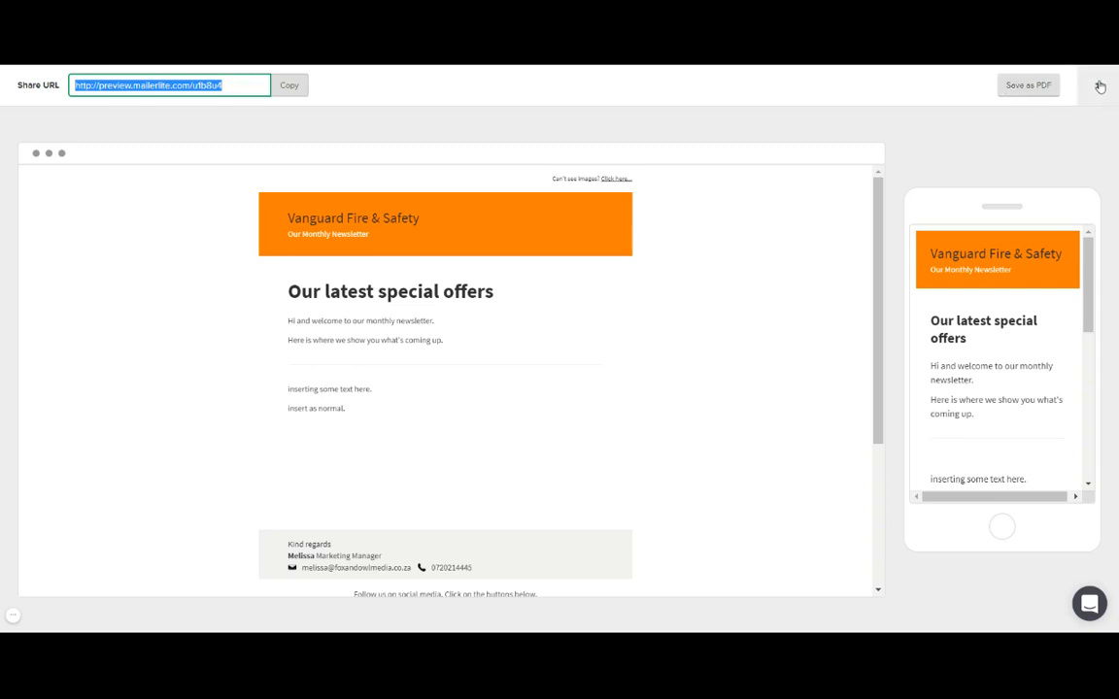
pyautogui.scroll(-3, 754, 262)
pyautogui.scroll(3, 755, 262)
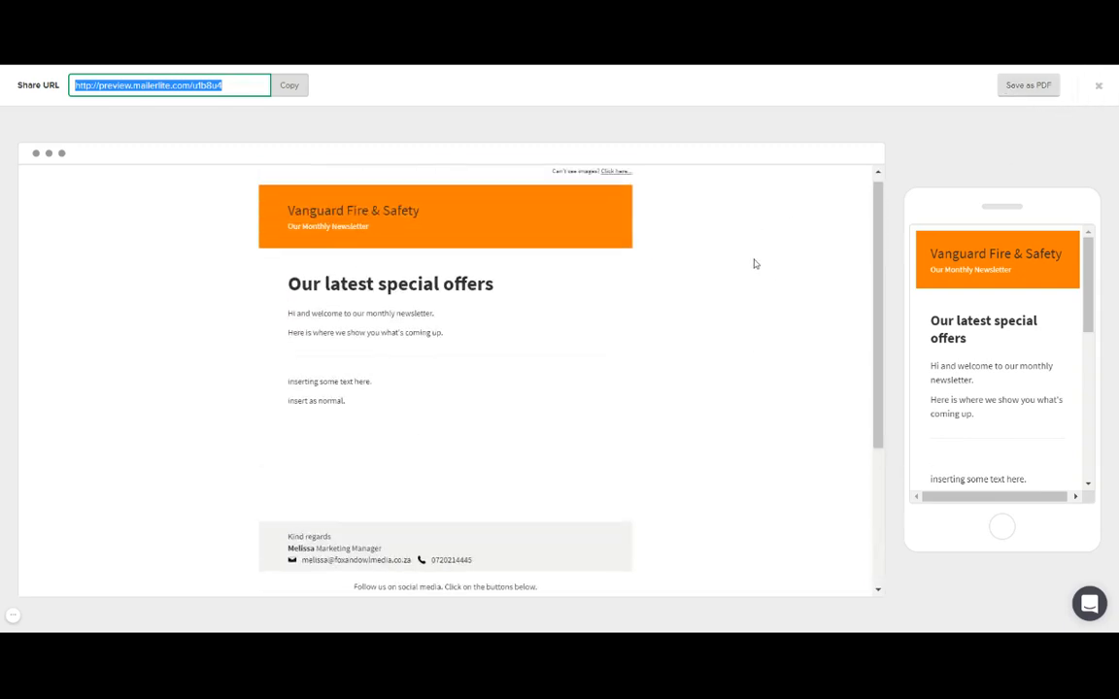
pyautogui.click(1099, 86)
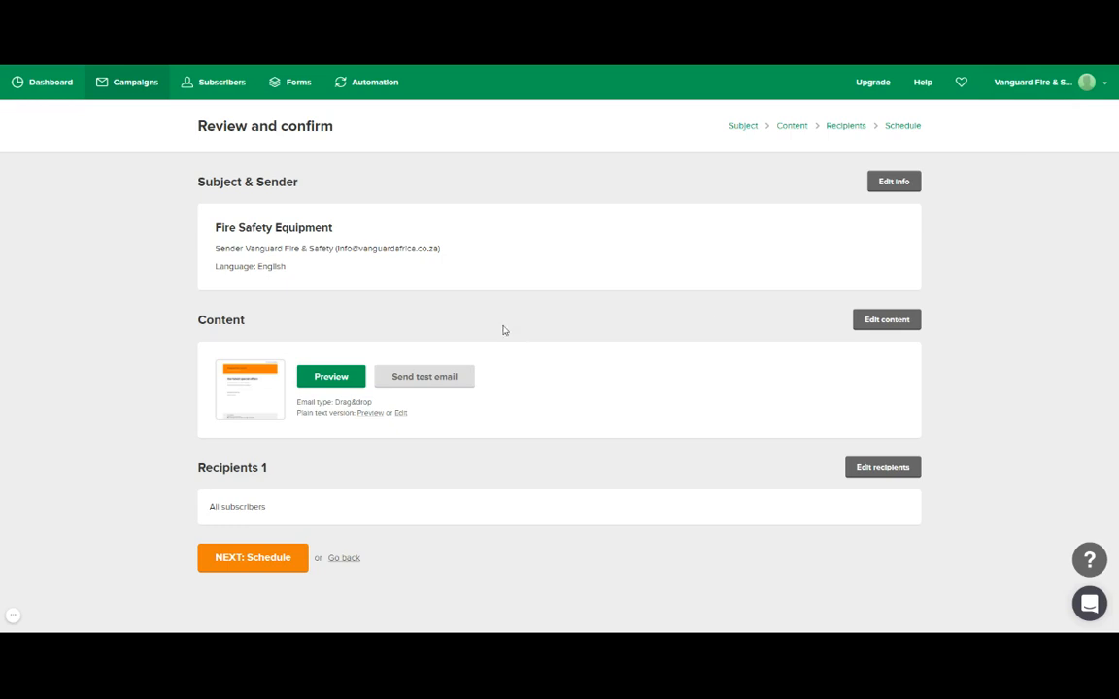
# Replace the test-email address with a company .co.za address, then cancel without sending.
pyautogui.click(430, 385)
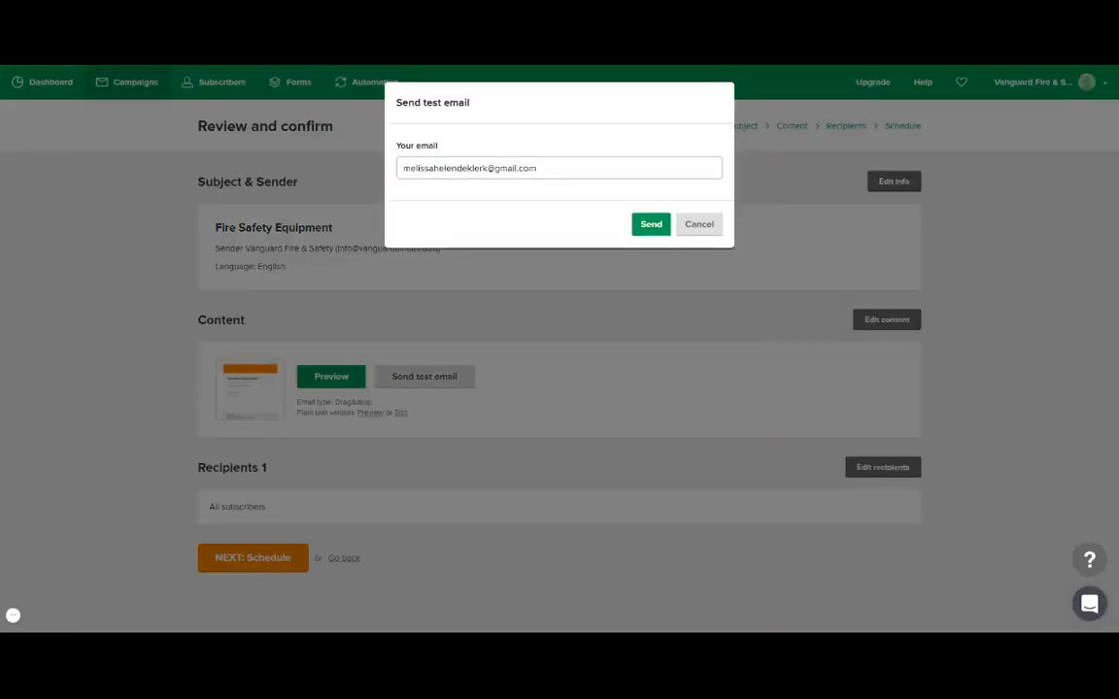
pyautogui.click(555, 168)
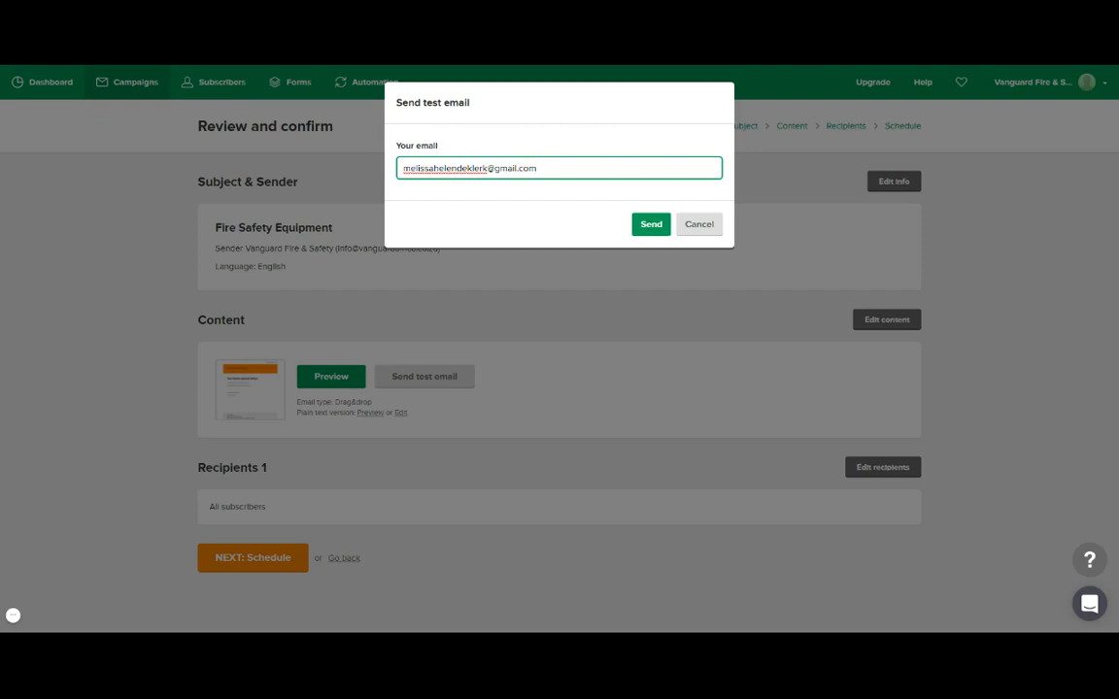
pyautogui.moveTo(583, 168); pyautogui.dragTo(391, 168)
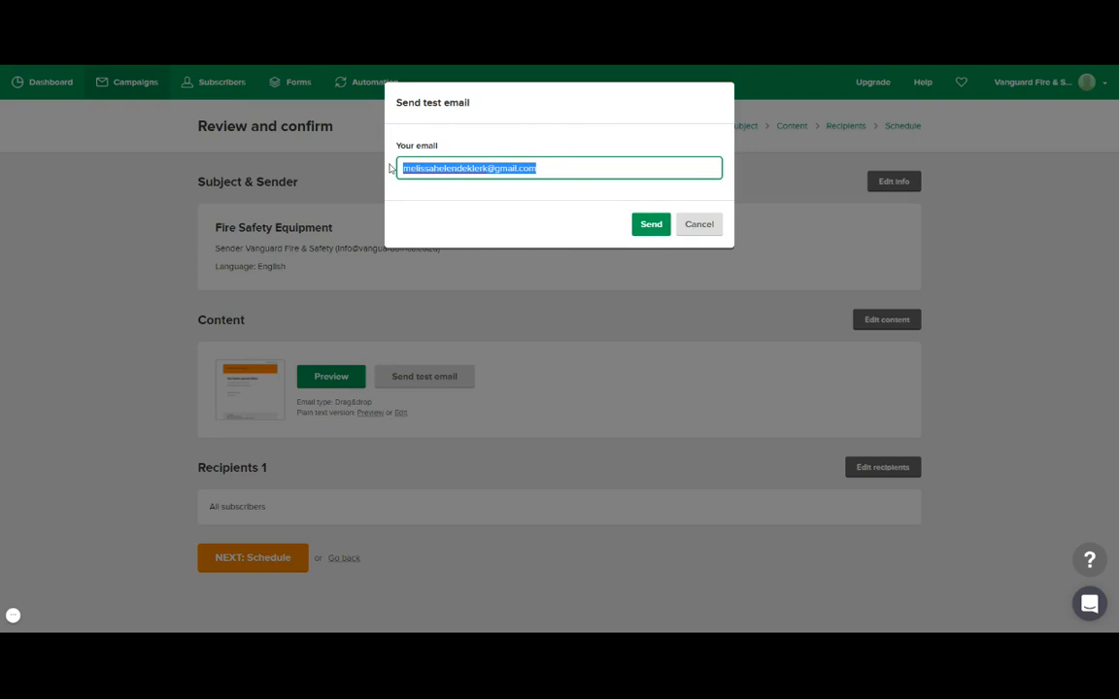
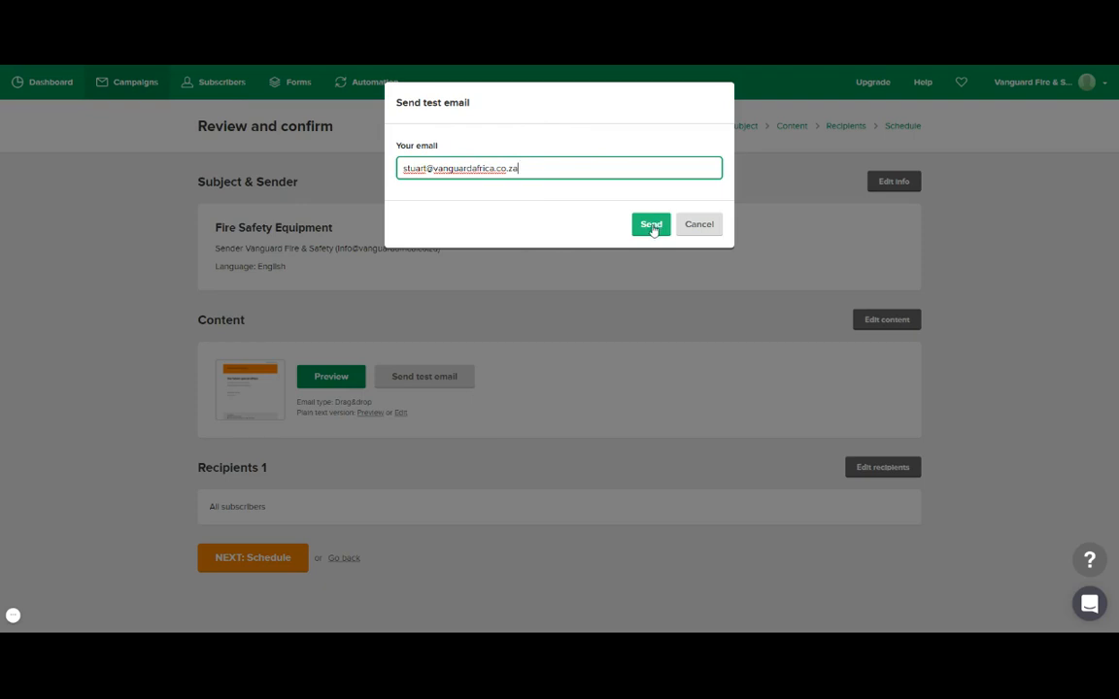
pyautogui.click(702, 231)
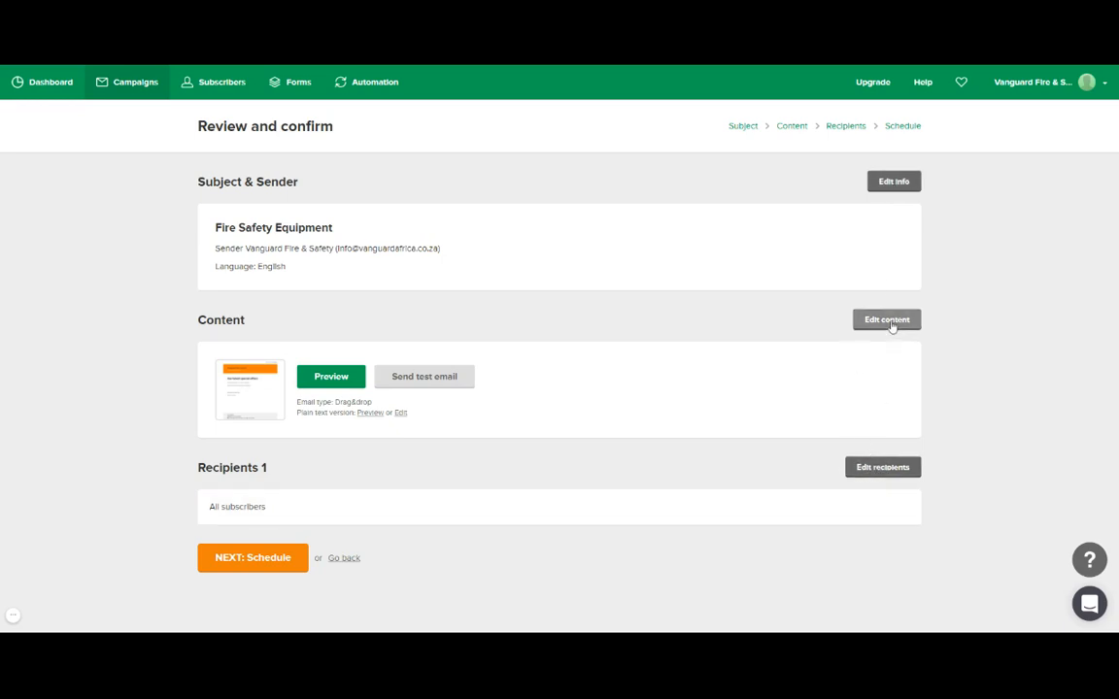
# Advance the Fire Safety Equipment campaign from Review and confirm to the Schedule step.
pyautogui.click(255, 560)
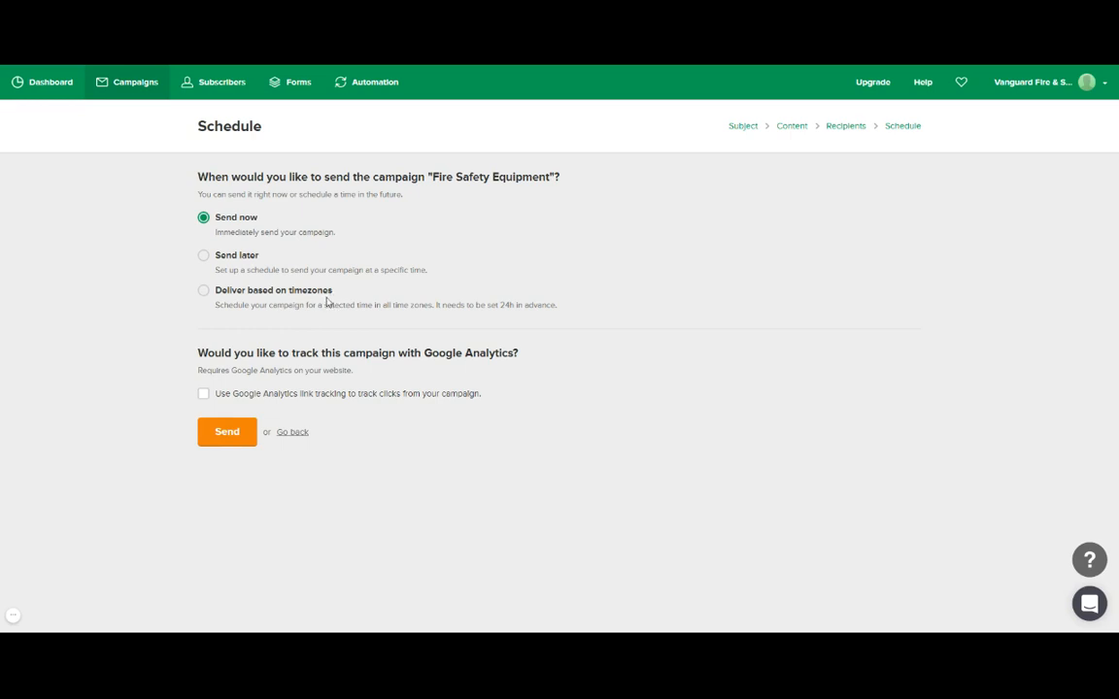
# Highlight the 24-hour advance requirement note among the send-timing options.
pyautogui.moveTo(446, 305); pyautogui.dragTo(557, 305)
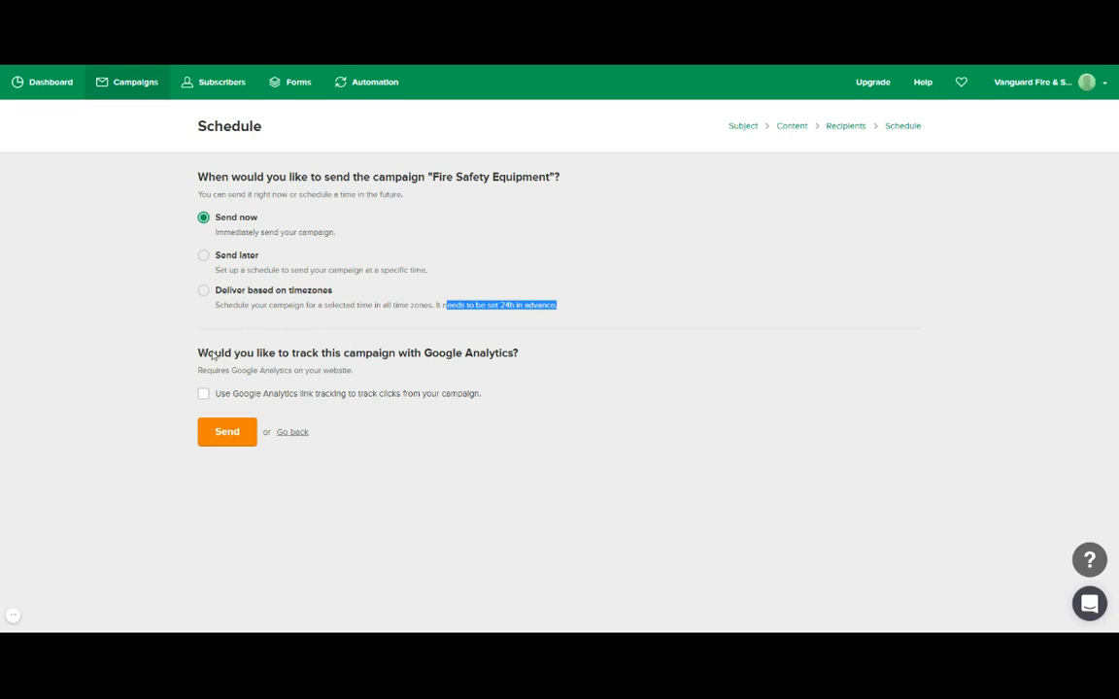
pyautogui.moveTo(355, 371); pyautogui.dragTo(269, 371)
pyautogui.click(194, 375)
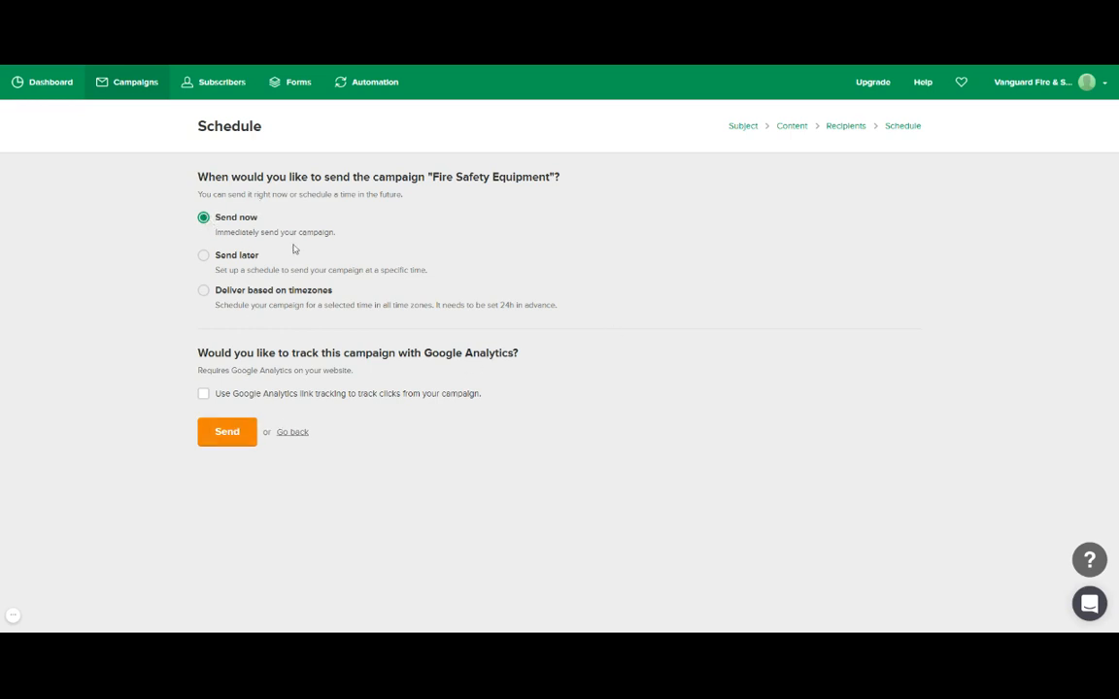
# Try Deliver based on timezones, read its explanation, then switch back to Send now.
pyautogui.click(203, 289)
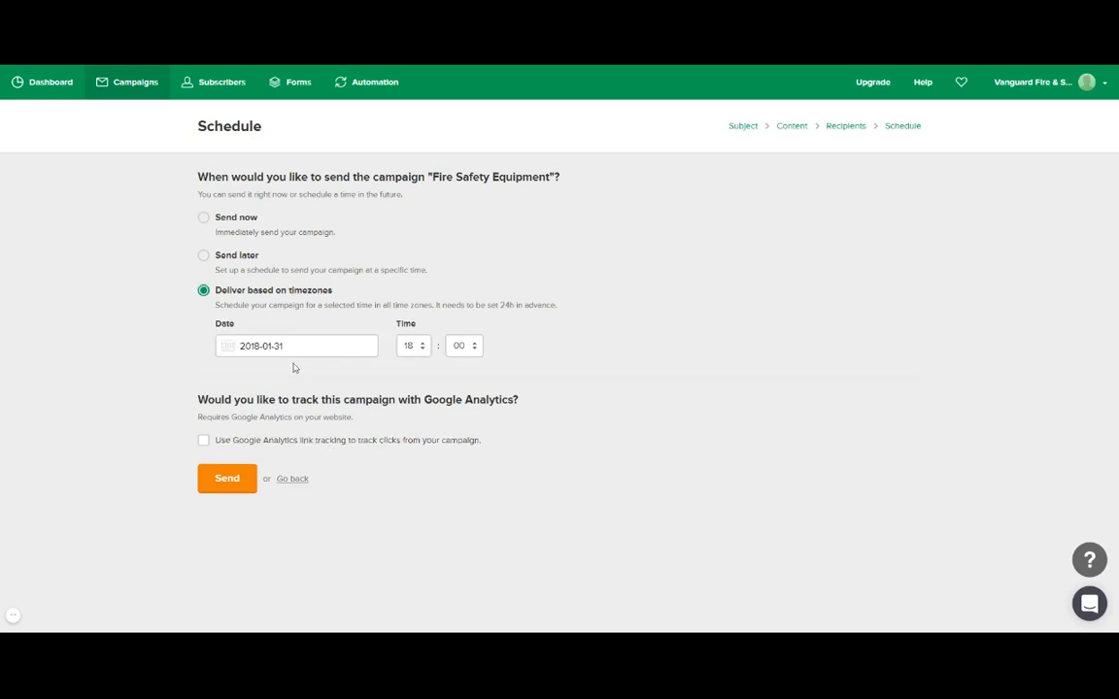
pyautogui.moveTo(492, 306); pyautogui.dragTo(298, 305)
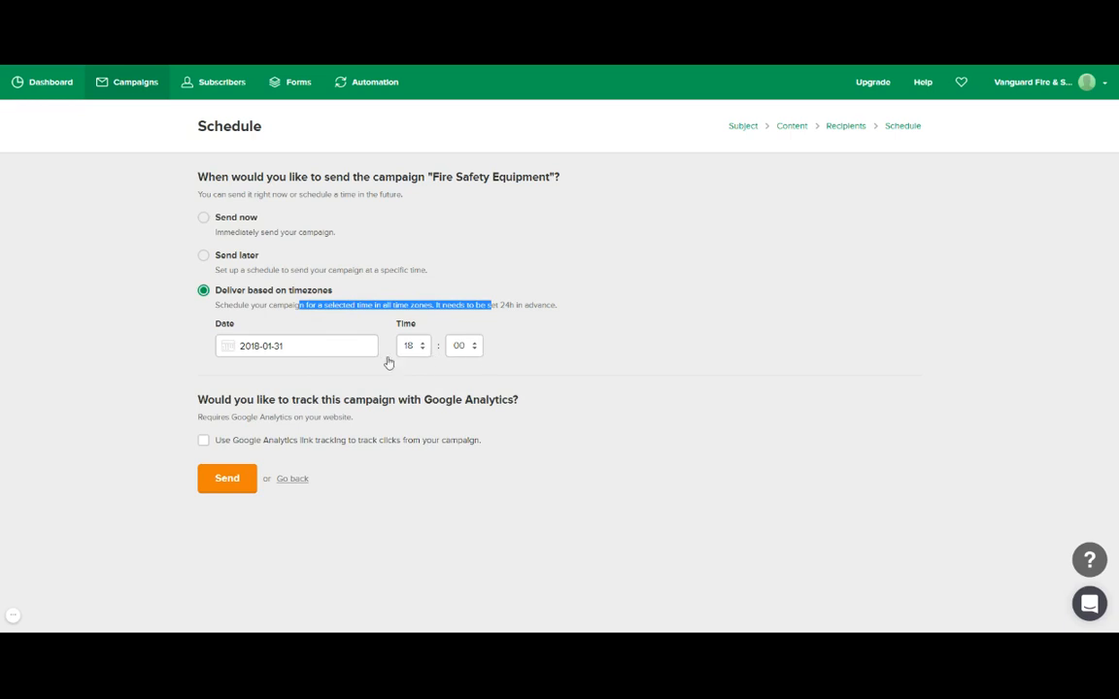
pyautogui.click(202, 218)
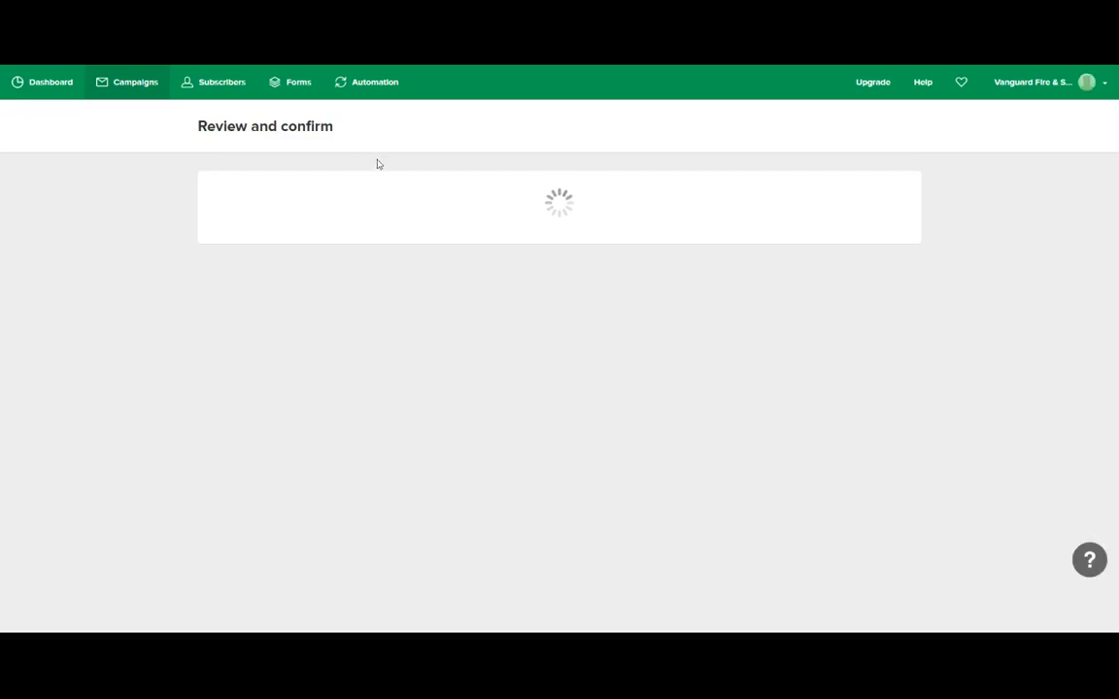
# Open the Campaigns list showing Fire Safety Equipment as the only draft.
pyautogui.click(136, 85)
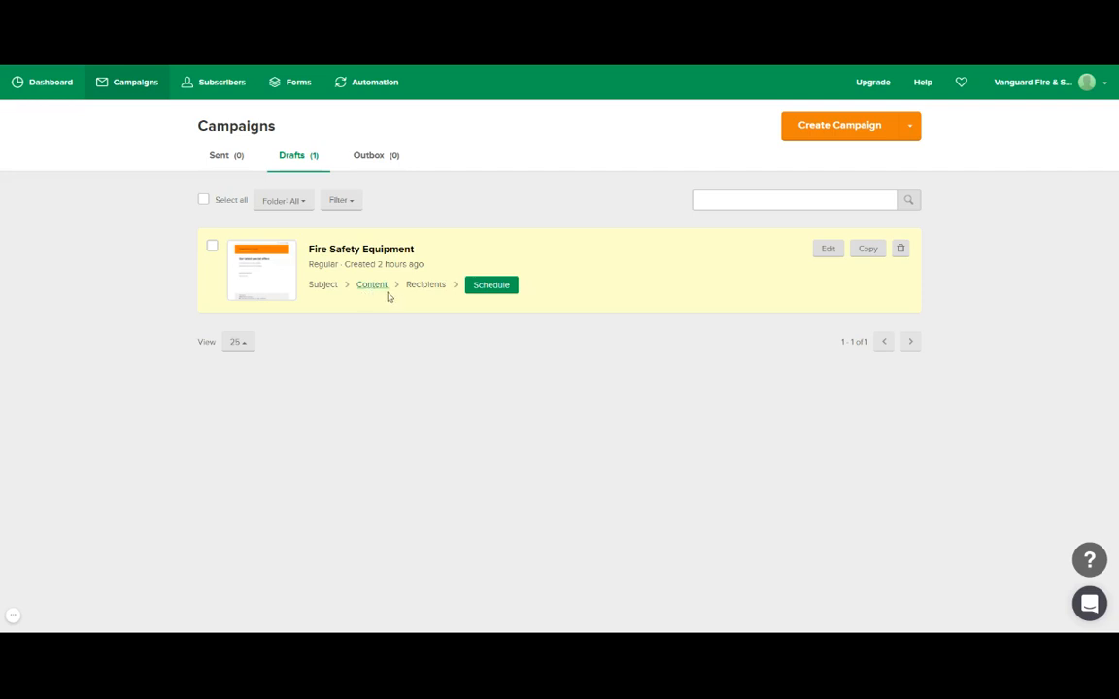
# Copy the Fire Safety Equipment draft to create a second unscheduled draft.
pyautogui.click(869, 248)
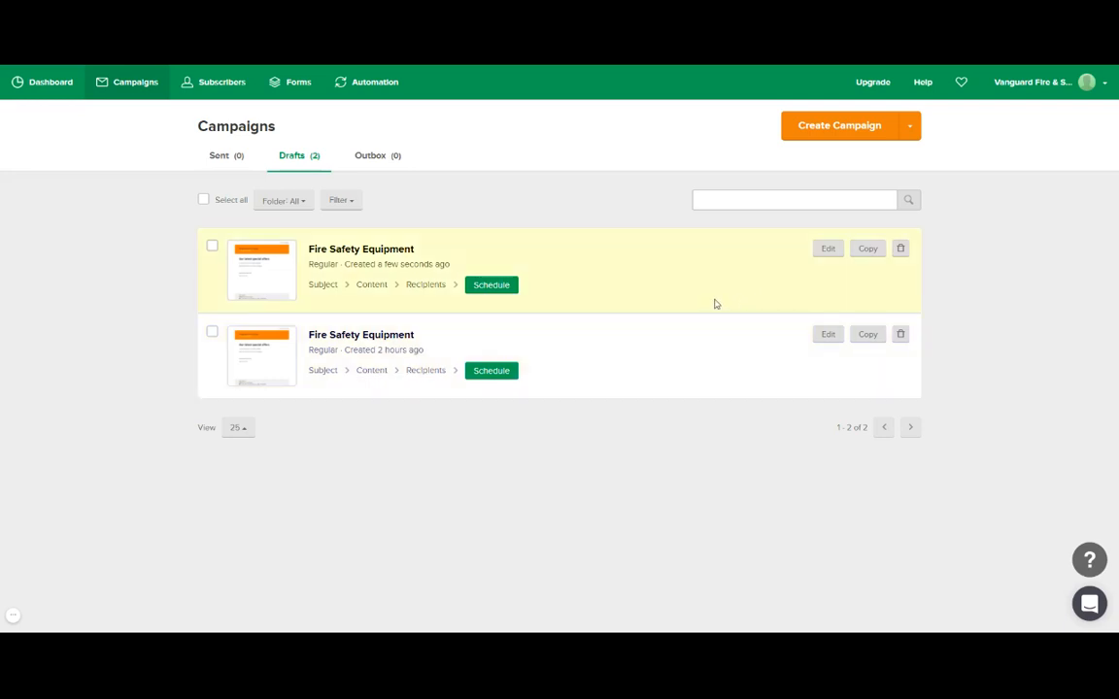
# Open the Create Campaign dropdown listing Regular, A/B Split, Auto Resend and RSS campaign types.
pyautogui.click(908, 127)
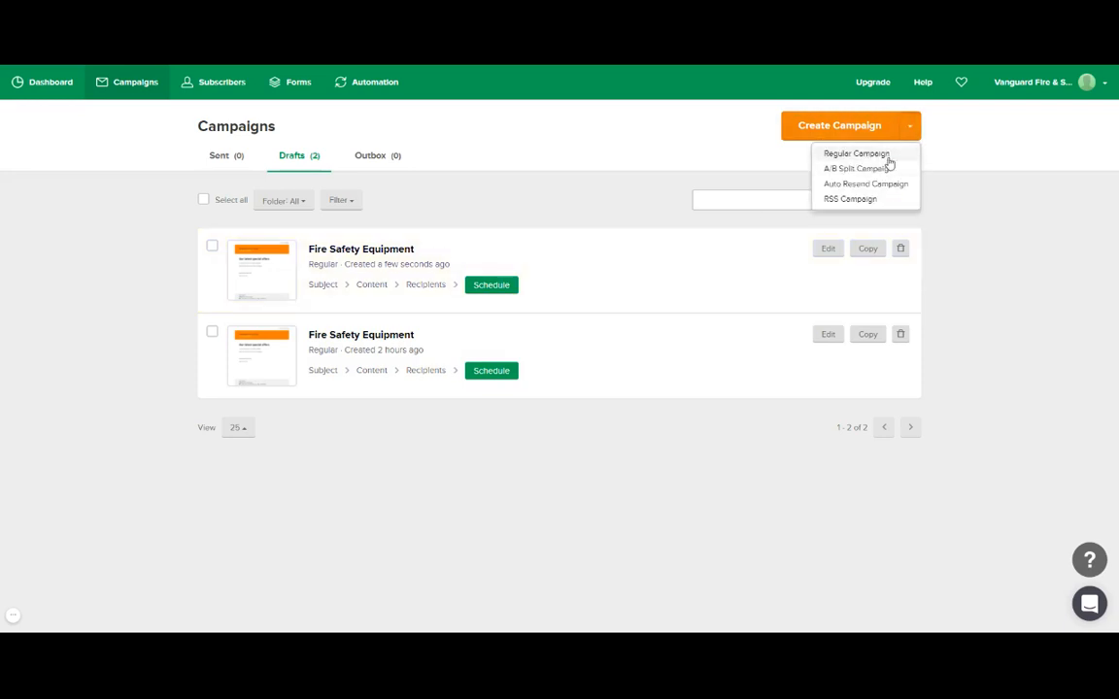